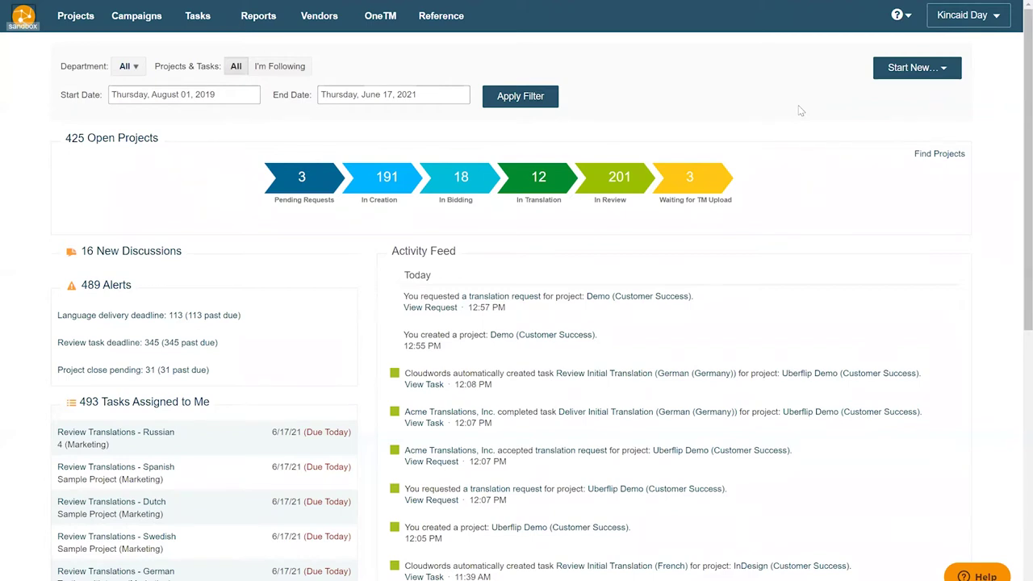
- Create project 'Demo' for the Customer Success department with Marketing as its intended use
click(904, 69)
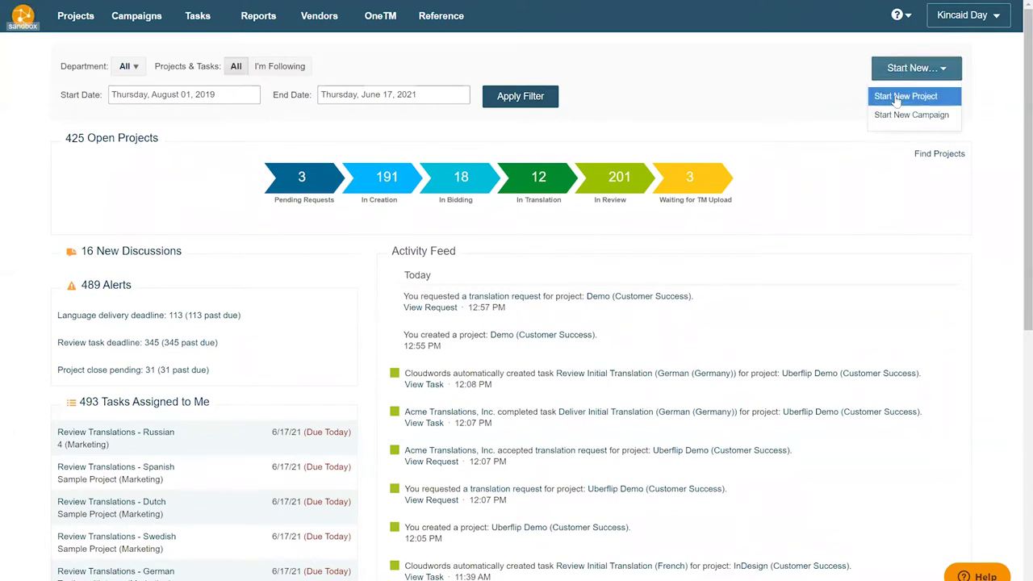
click(896, 98)
click(152, 145)
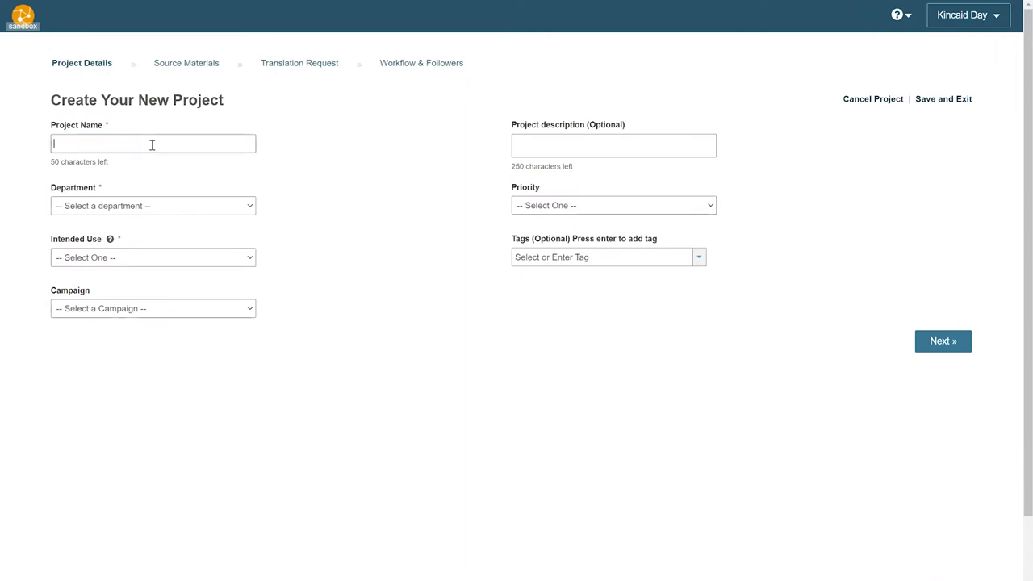
text(Demo)
click(145, 211)
click(142, 253)
click(116, 259)
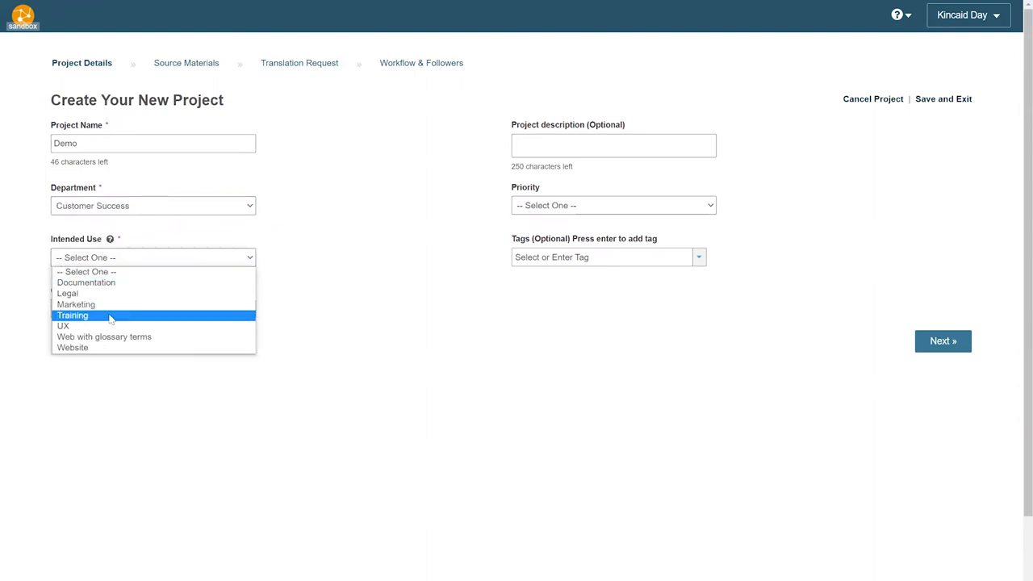
click(112, 302)
click(936, 341)
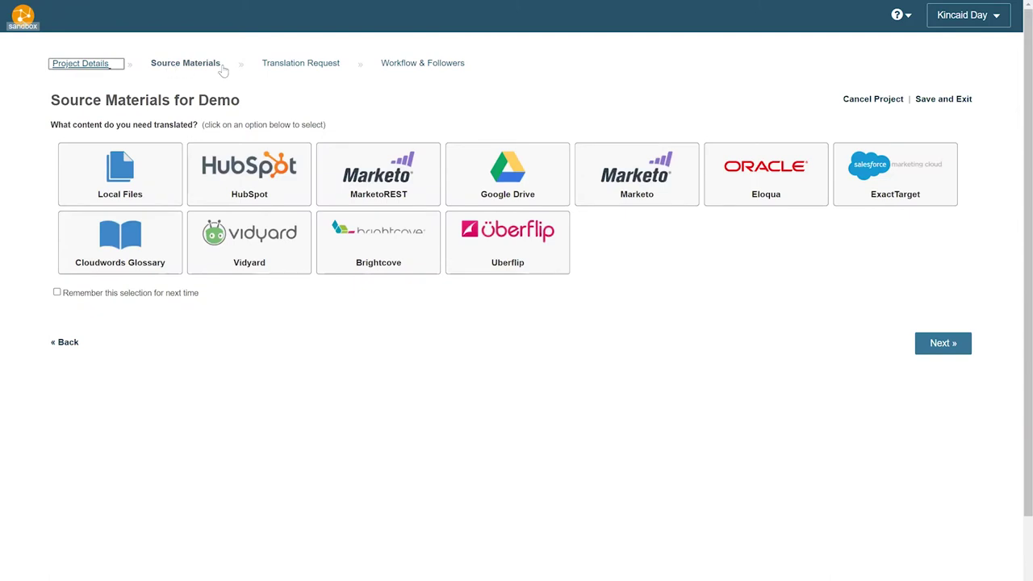
- Select the Uberflip post 'Victory LAP part two; an Insider's Perspective' under Resources > Cloudwords Blog
click(539, 258)
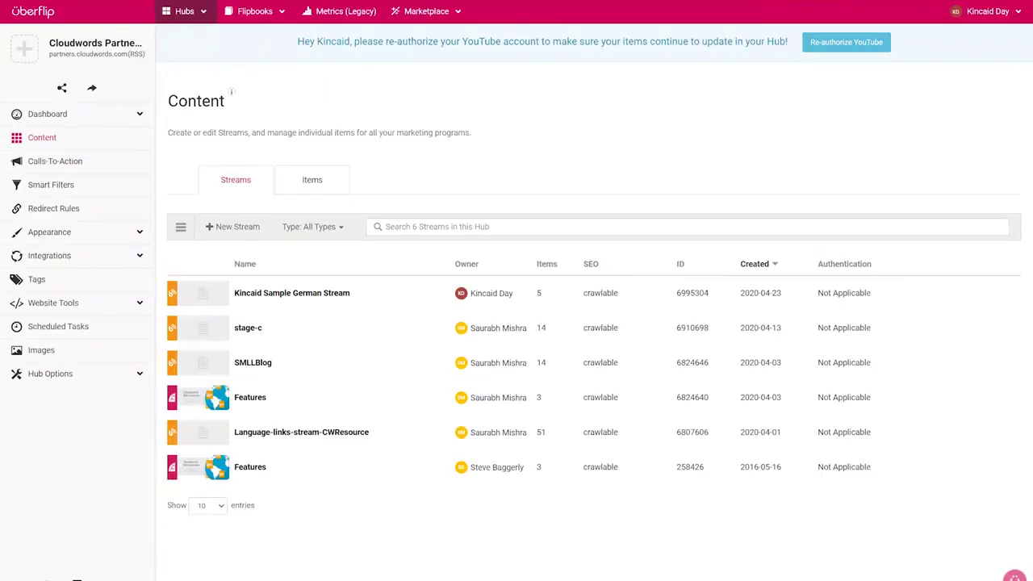
click(200, 11)
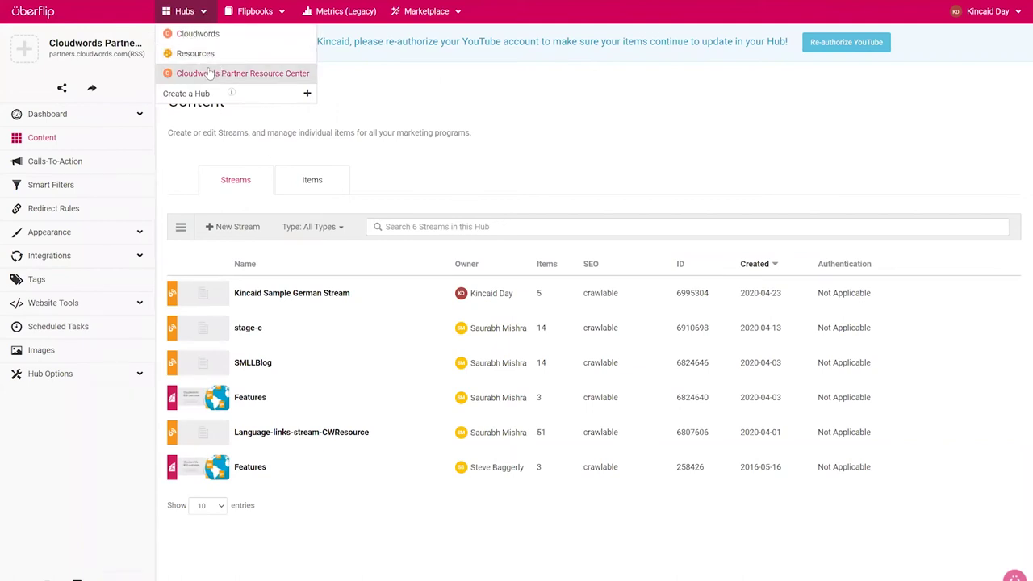
click(253, 75)
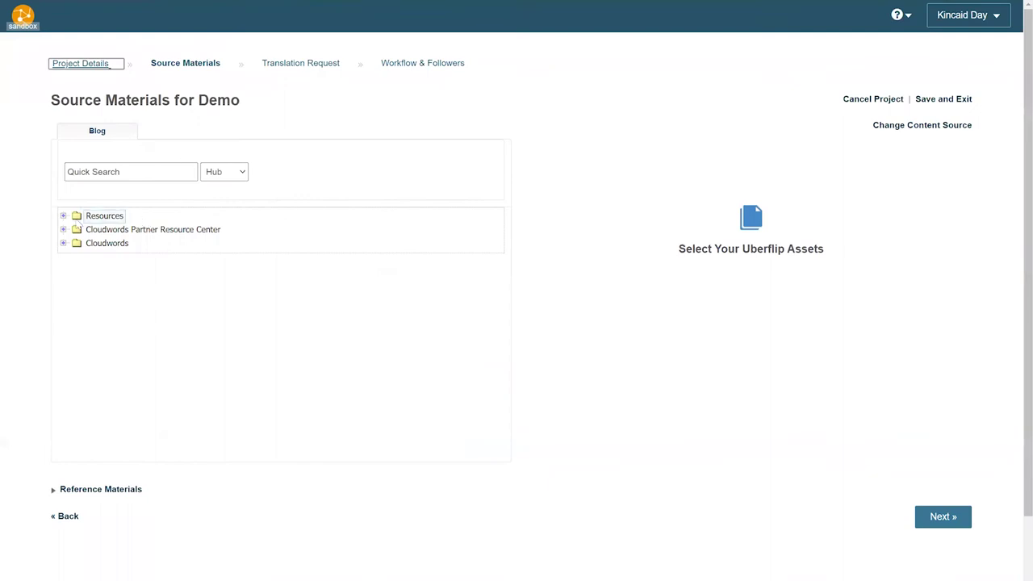
click(64, 216)
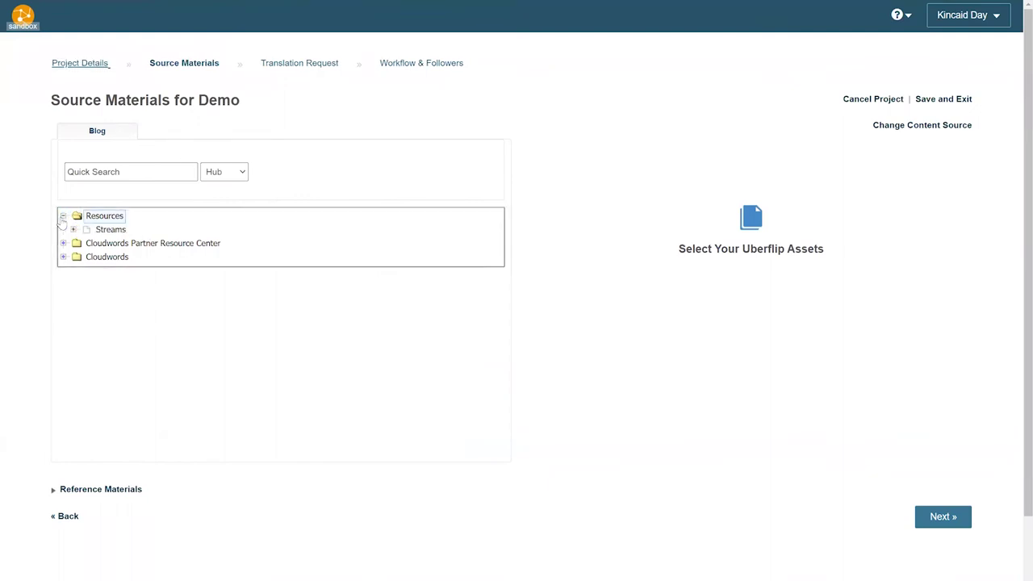
click(73, 231)
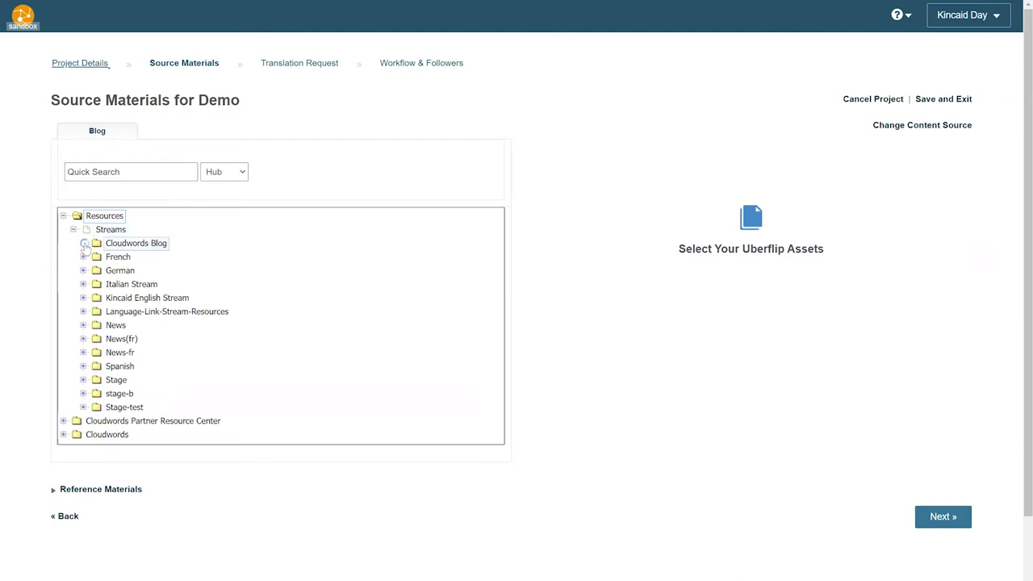
click(93, 257)
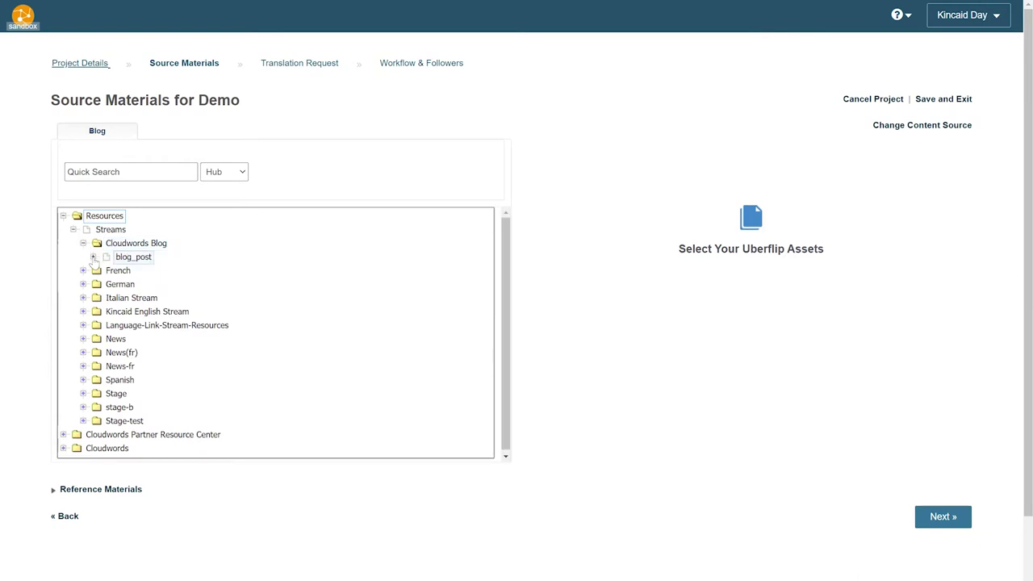
click(116, 271)
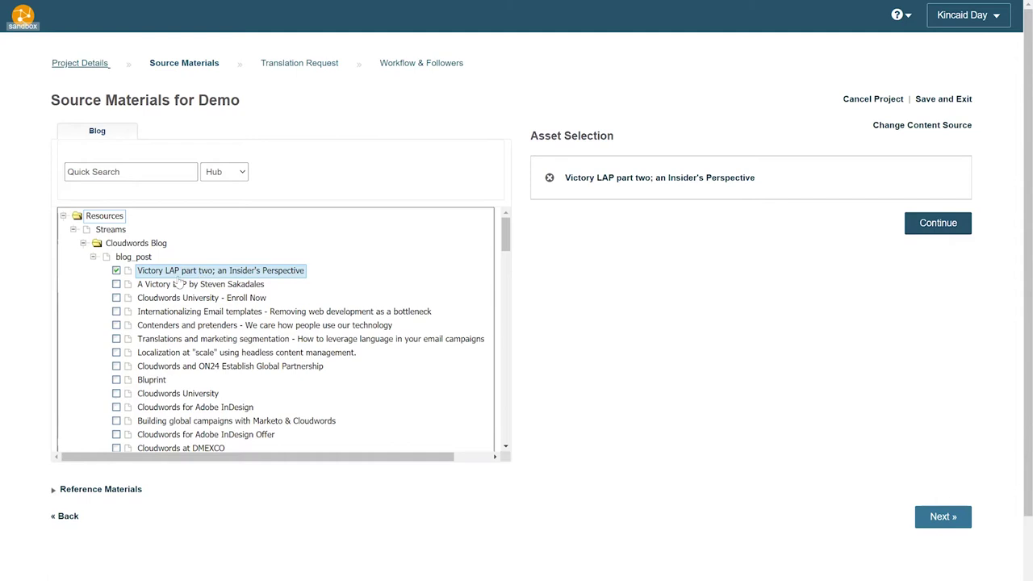
- Set English (US) as the source language and add German as a target language
click(960, 229)
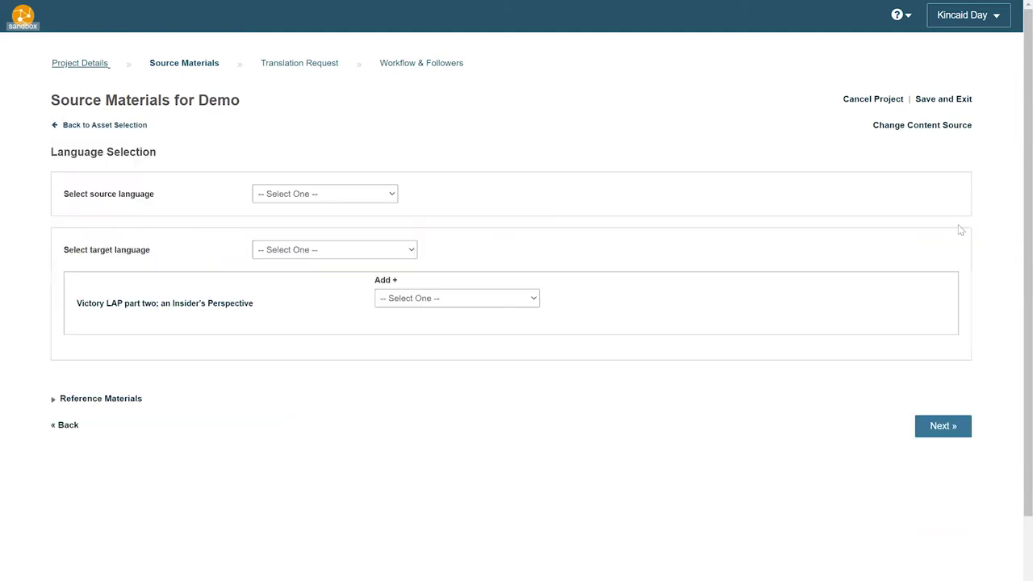
click(375, 198)
click(353, 287)
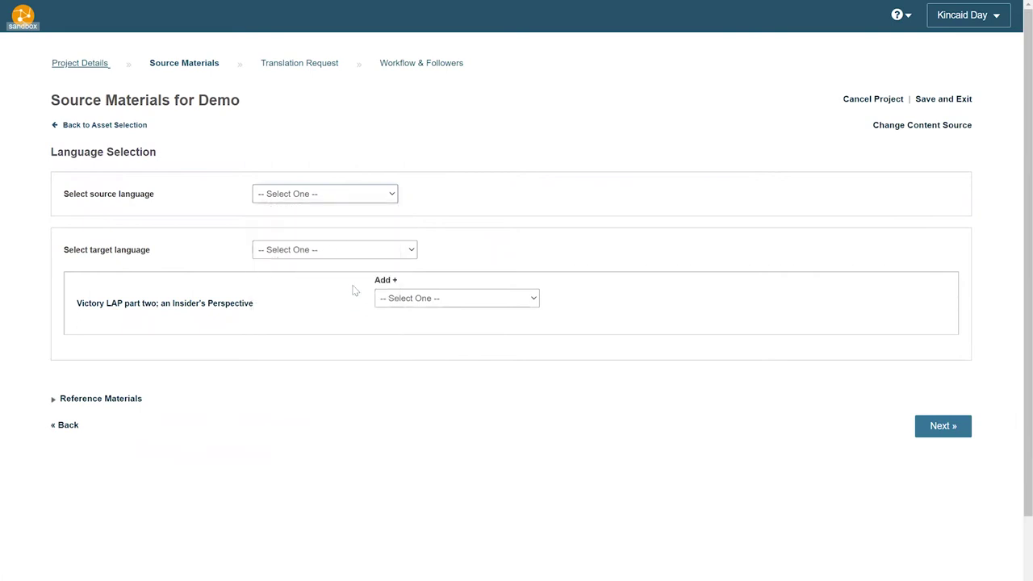
click(319, 252)
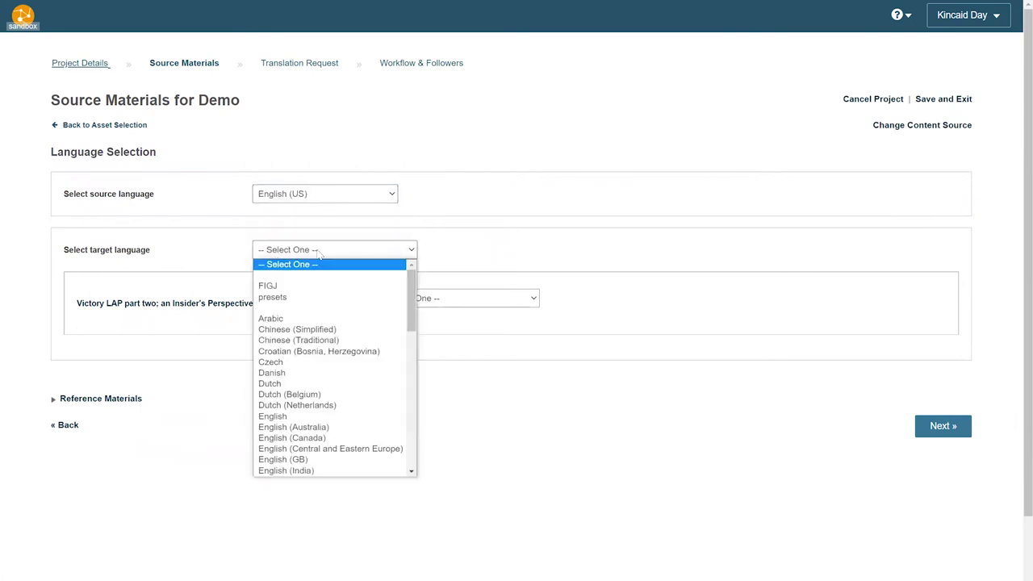
scroll(328, 382, down, 3)
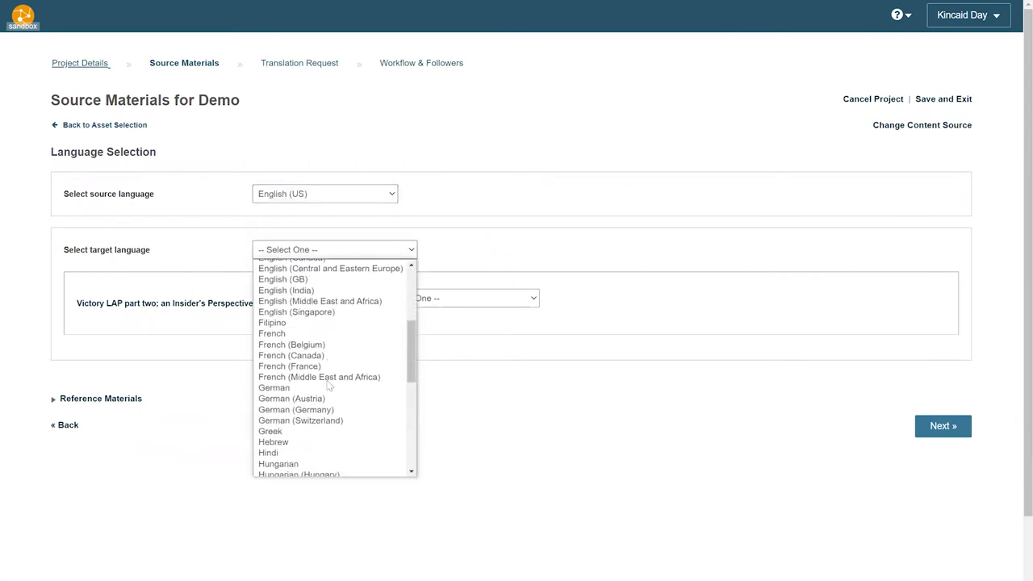
click(319, 390)
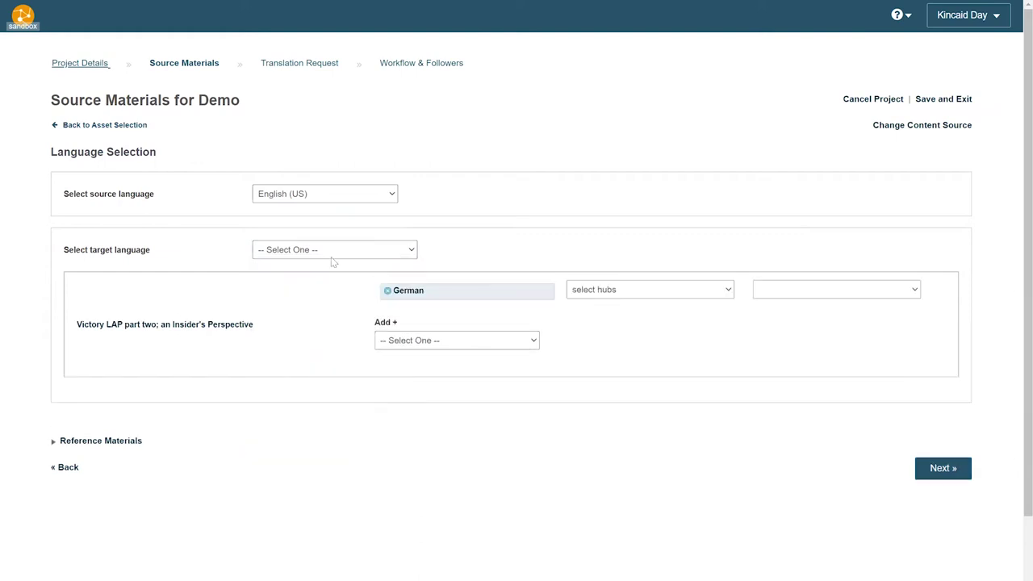
- Deliver German to the Cloudwords Partner Resource Center hub's Kincaid Sample German Stream
click(619, 291)
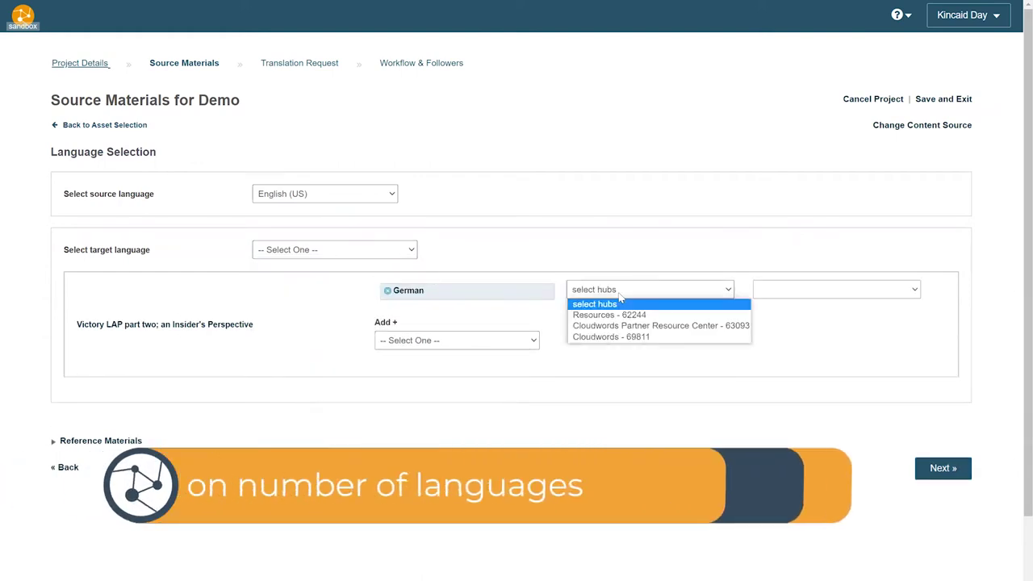
key(Down)
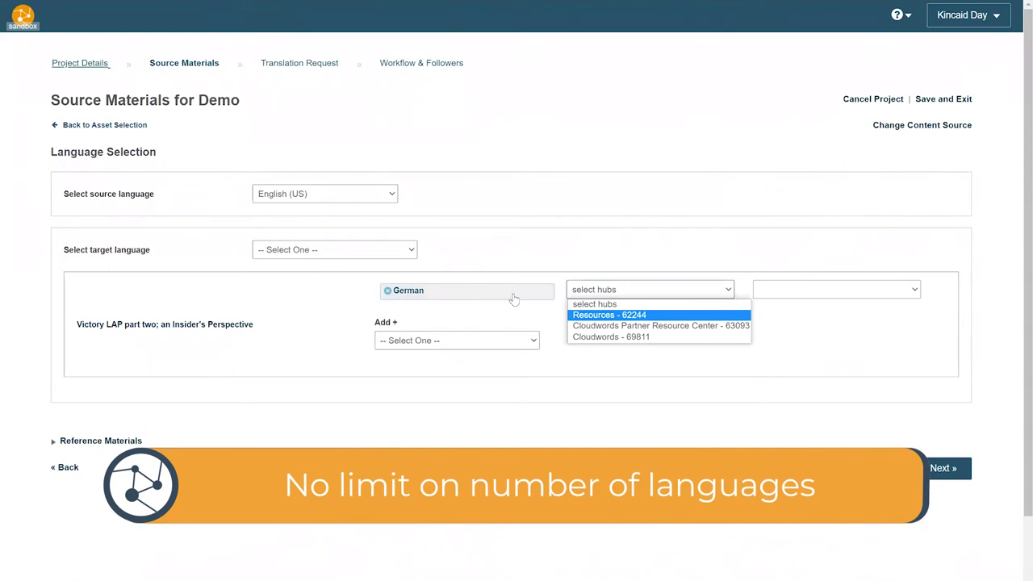
click(615, 326)
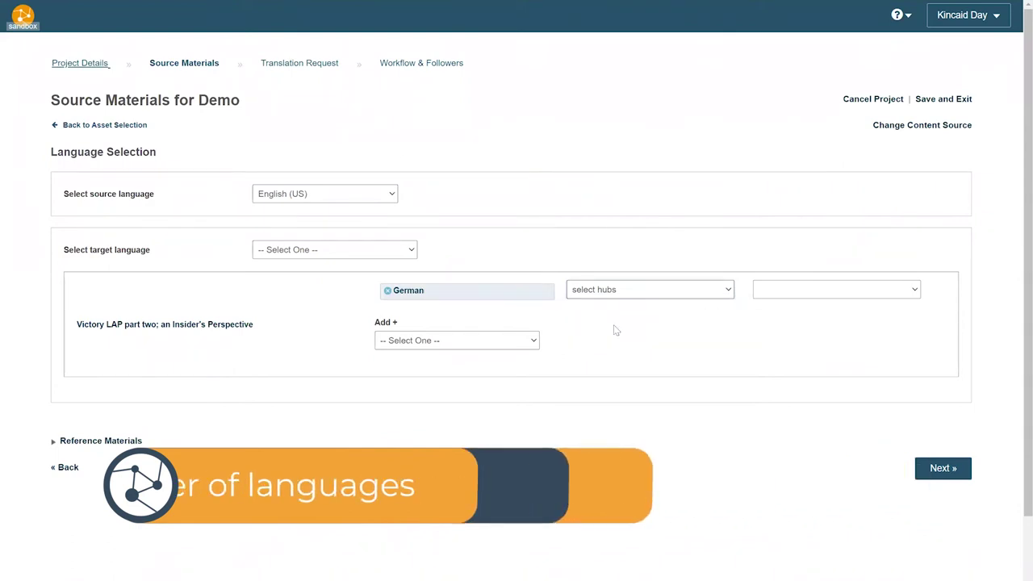
click(799, 290)
click(812, 316)
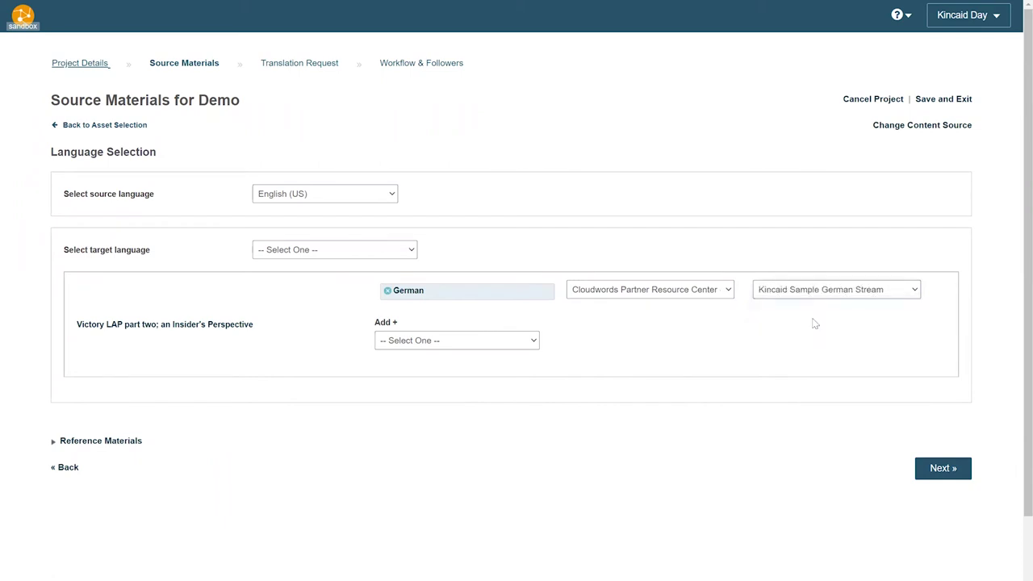
click(918, 475)
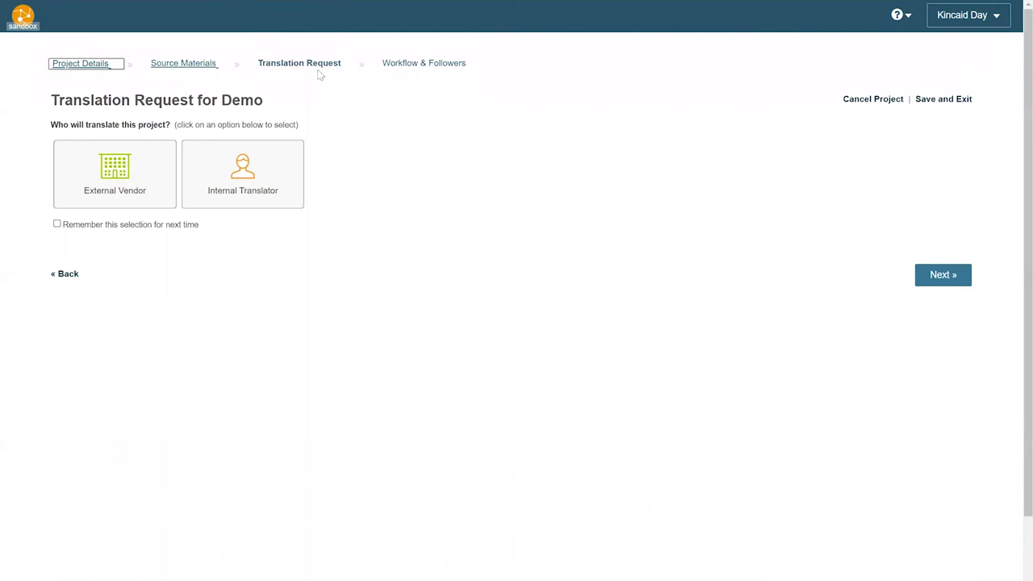
- Request Acme Translations quotes with bids due June 18 and translation due June 19, 2021
click(102, 162)
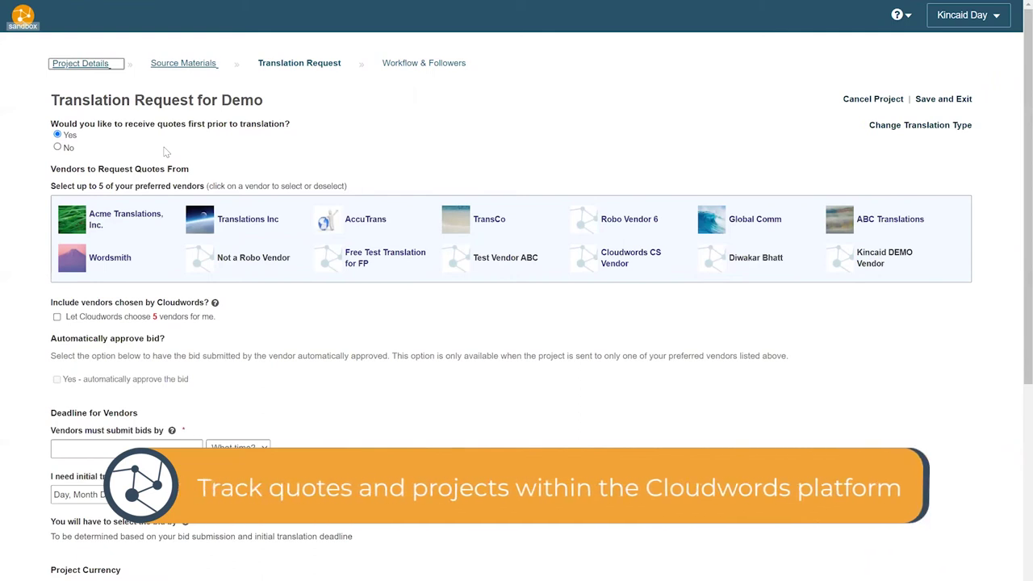
click(99, 216)
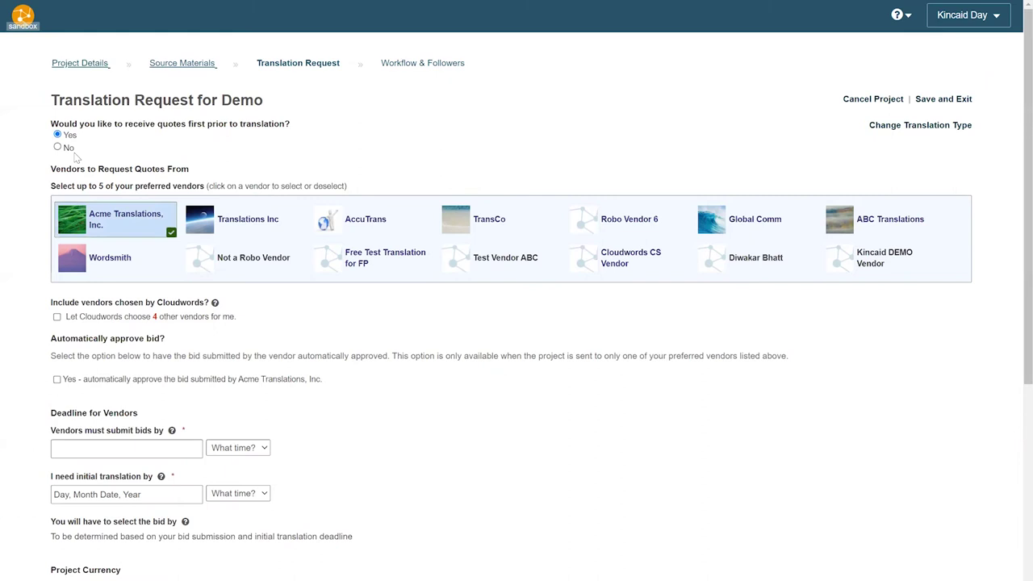
scroll(193, 395, down, 1)
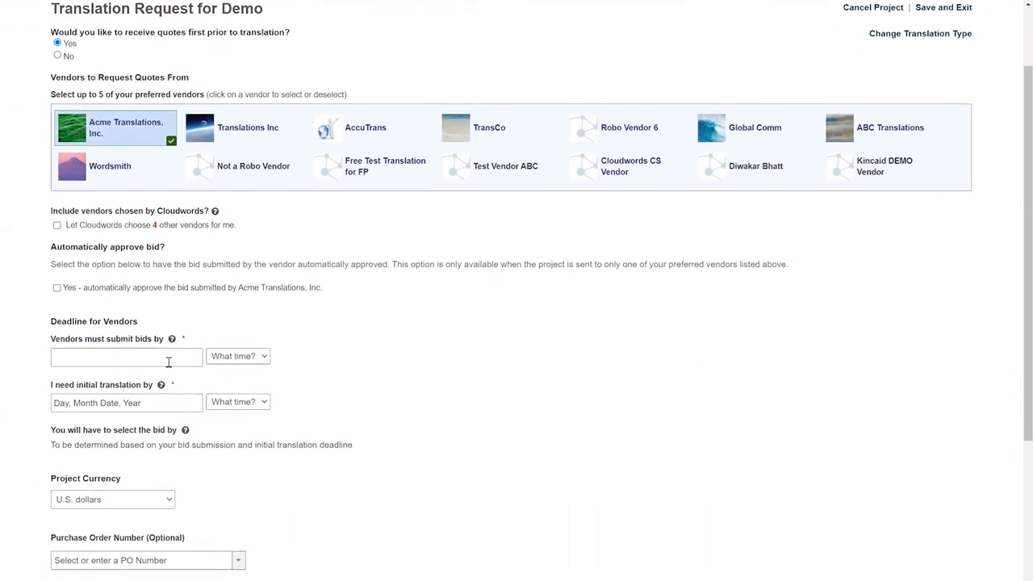
click(169, 362)
click(166, 451)
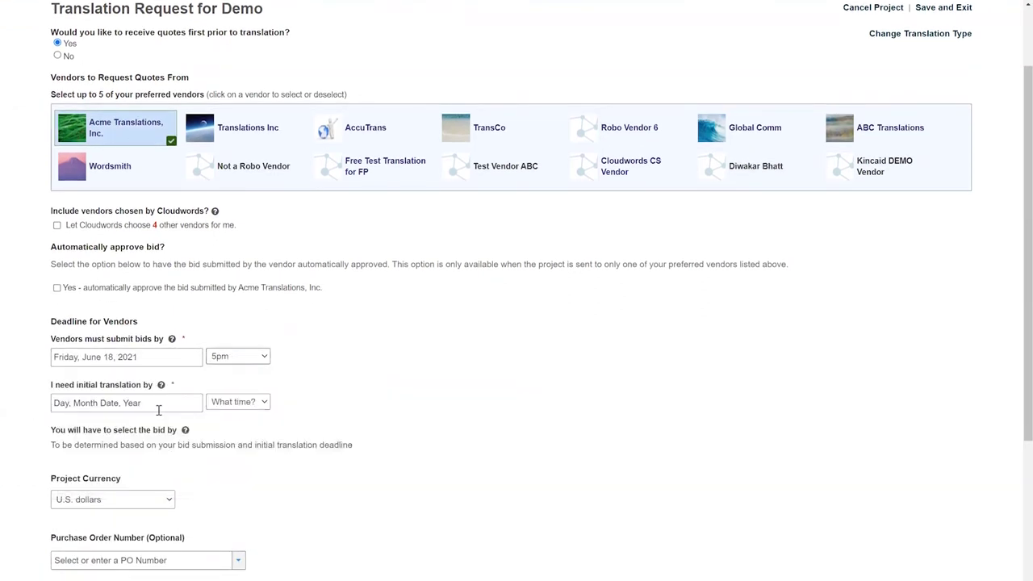
click(158, 406)
click(185, 498)
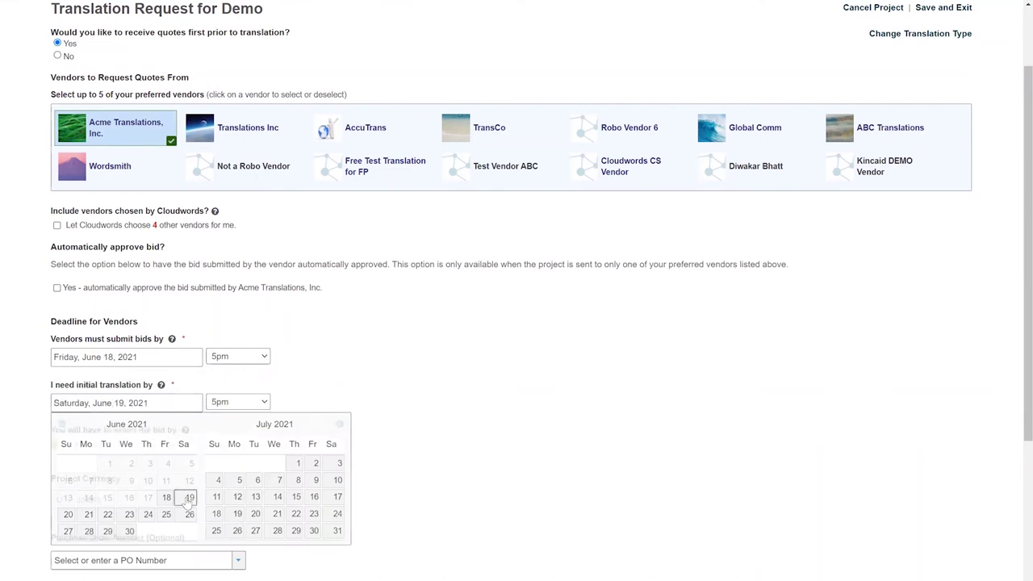
scroll(298, 502, down, 2)
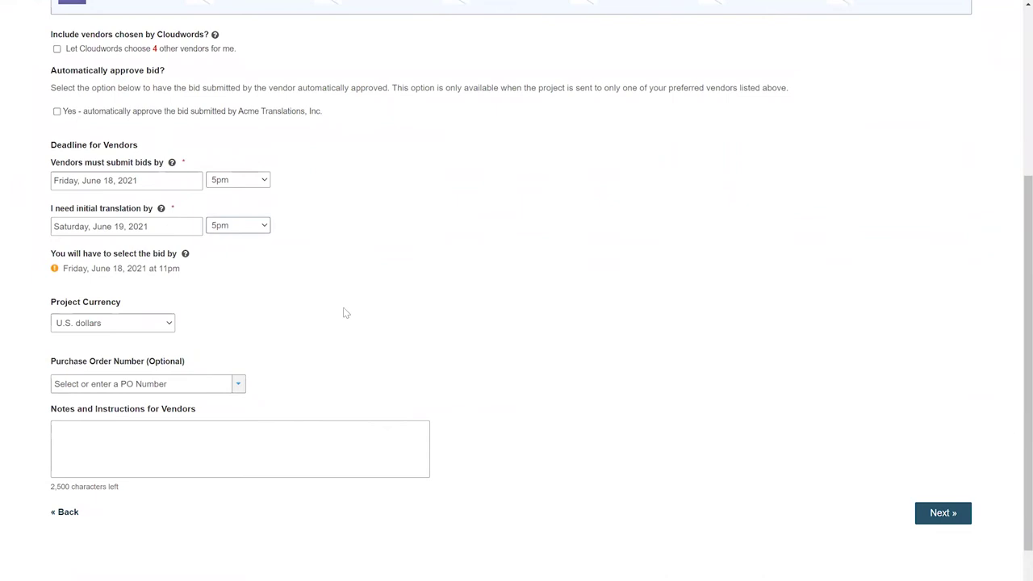
click(938, 516)
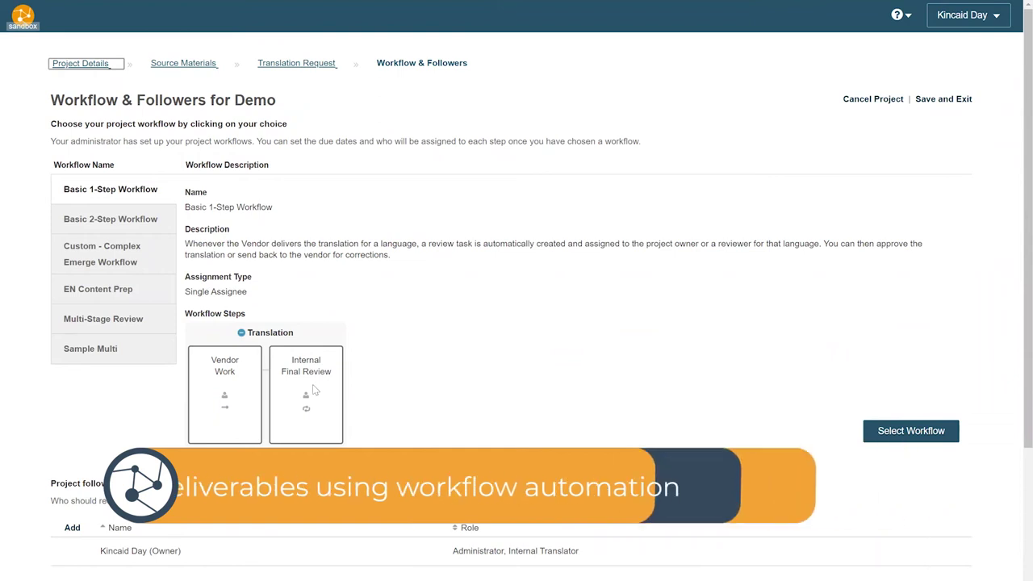
- Adopt Basic 1-Step Workflow, assign Final Review to the demo account due June 24, drop extra follower
click(932, 433)
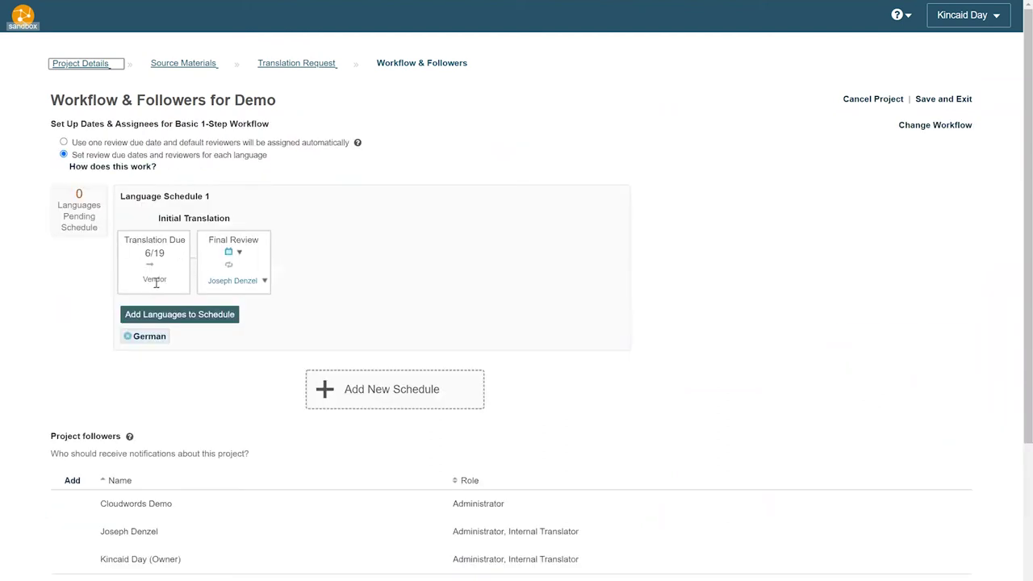
click(247, 282)
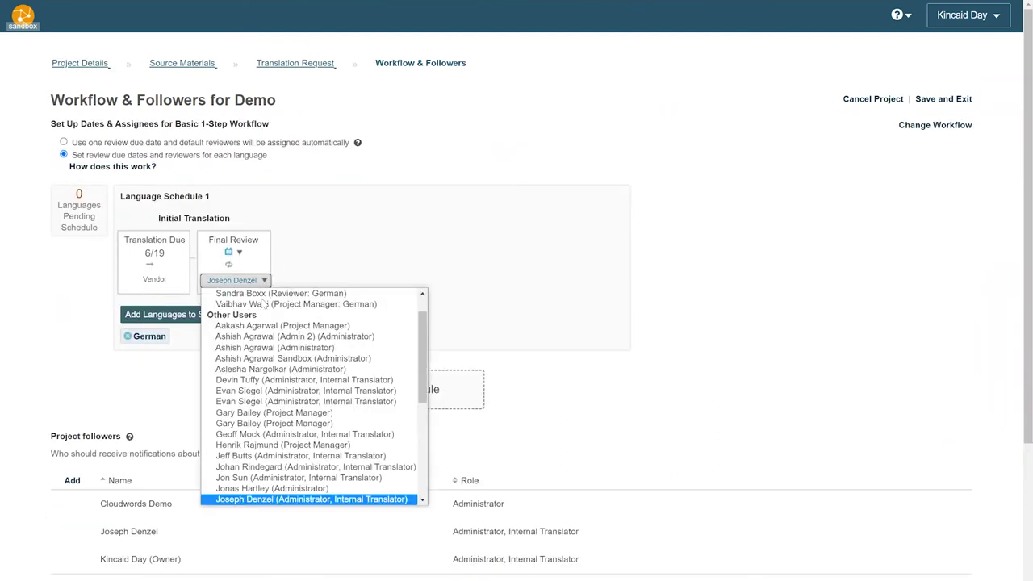
click(239, 316)
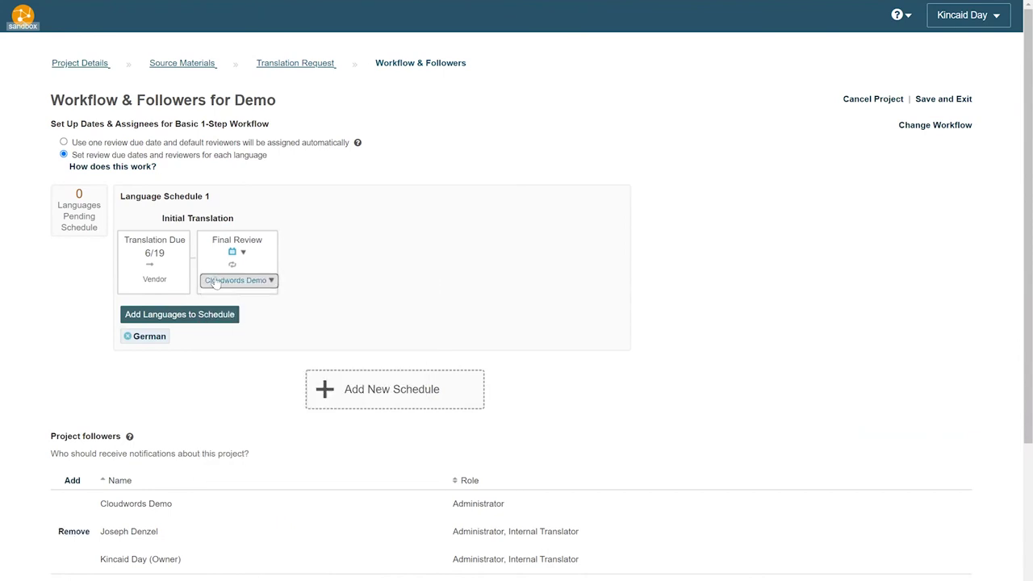
click(238, 253)
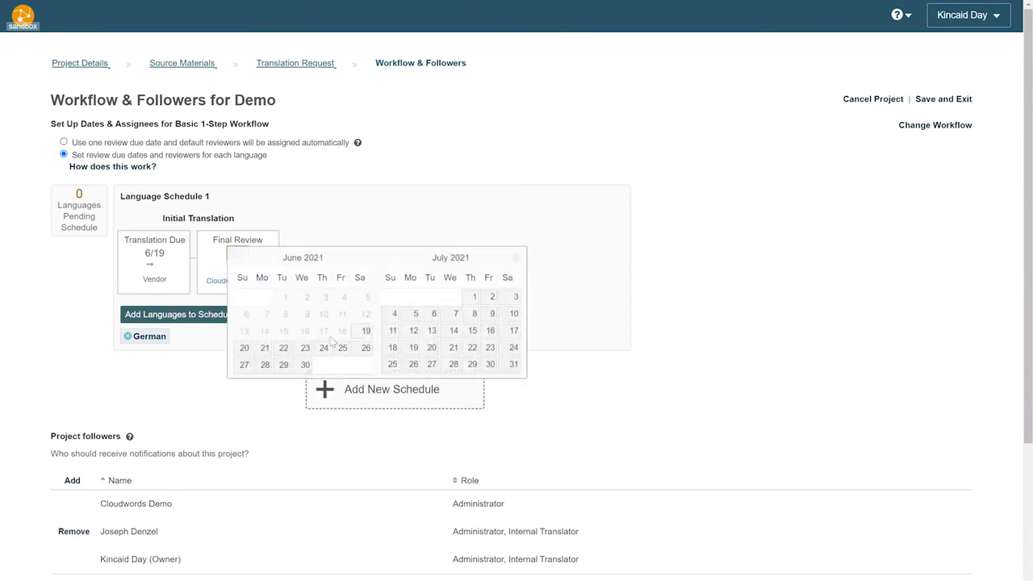
click(324, 346)
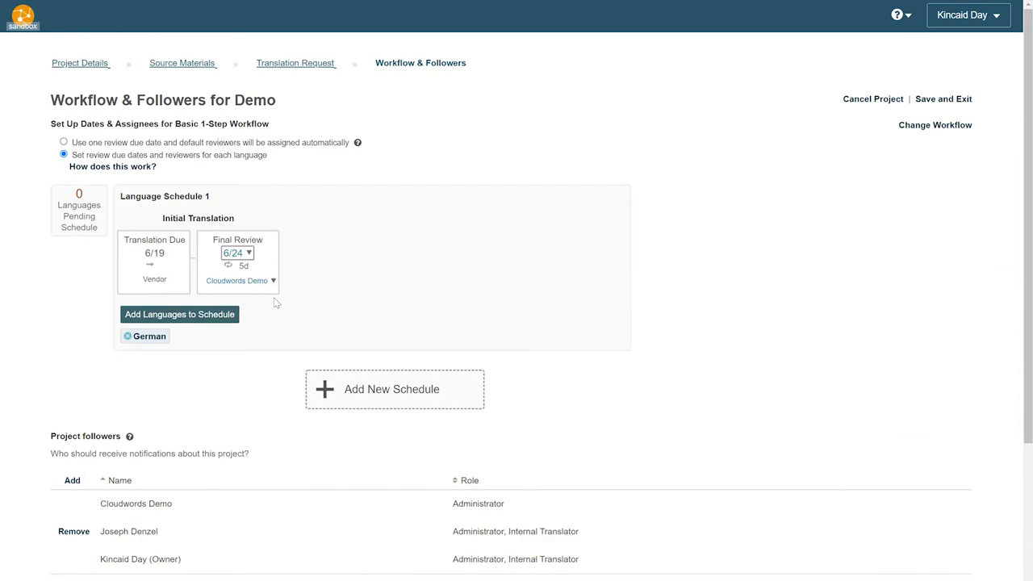
click(74, 531)
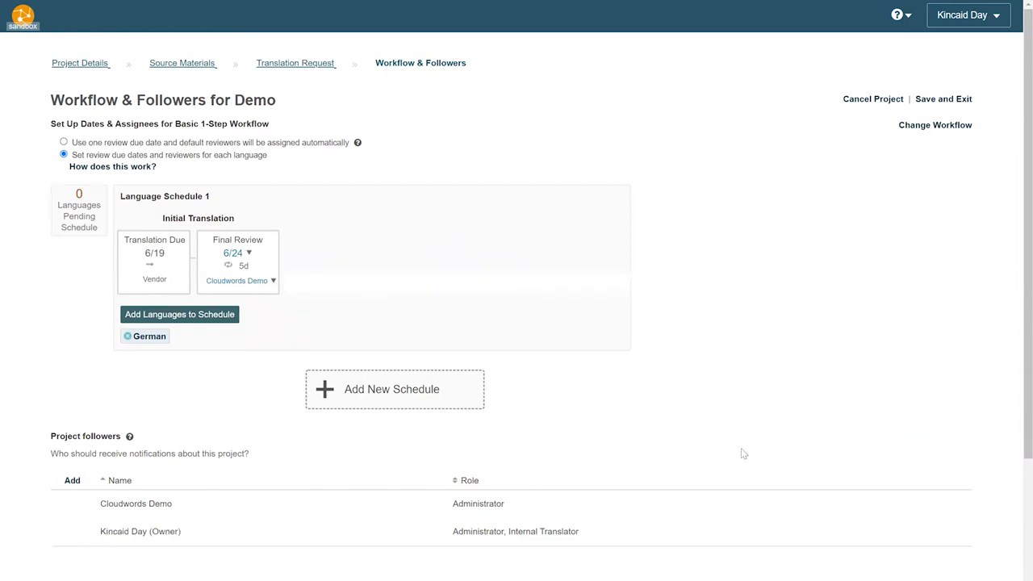
scroll(741, 448, down, 3)
- Request and confirm bids from Acme Translations, then open the submitted project's page
click(899, 481)
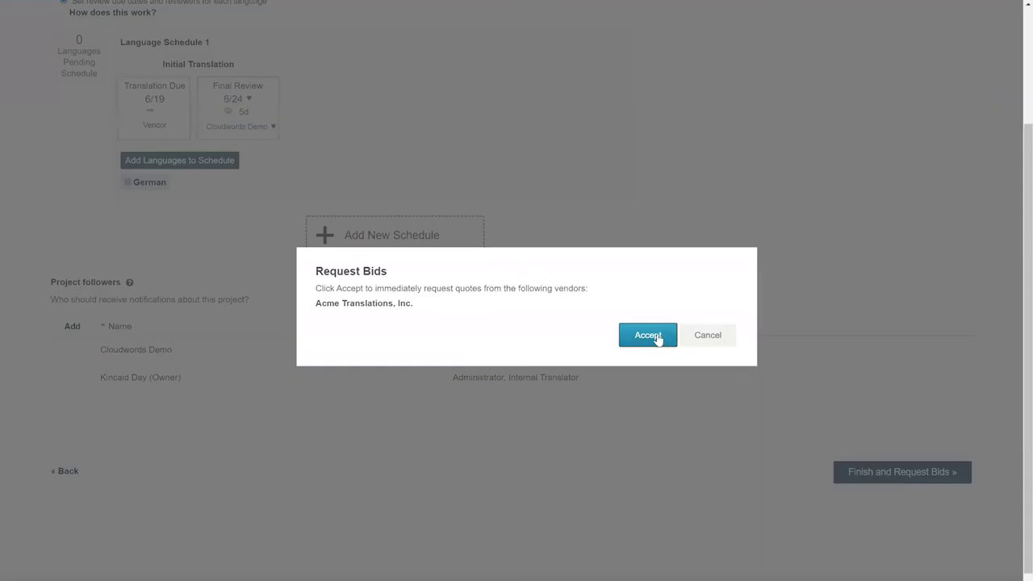
click(657, 337)
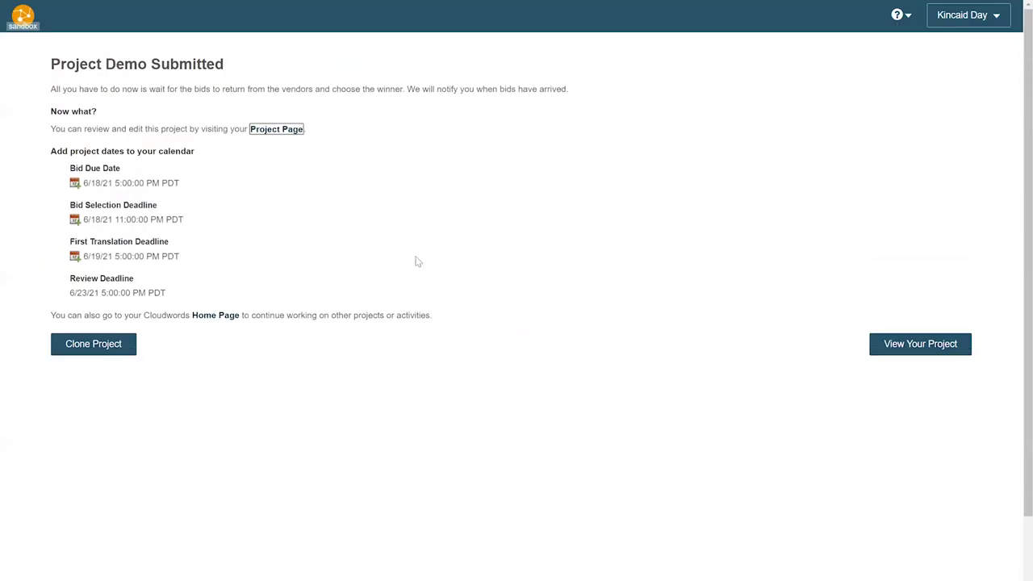
click(922, 353)
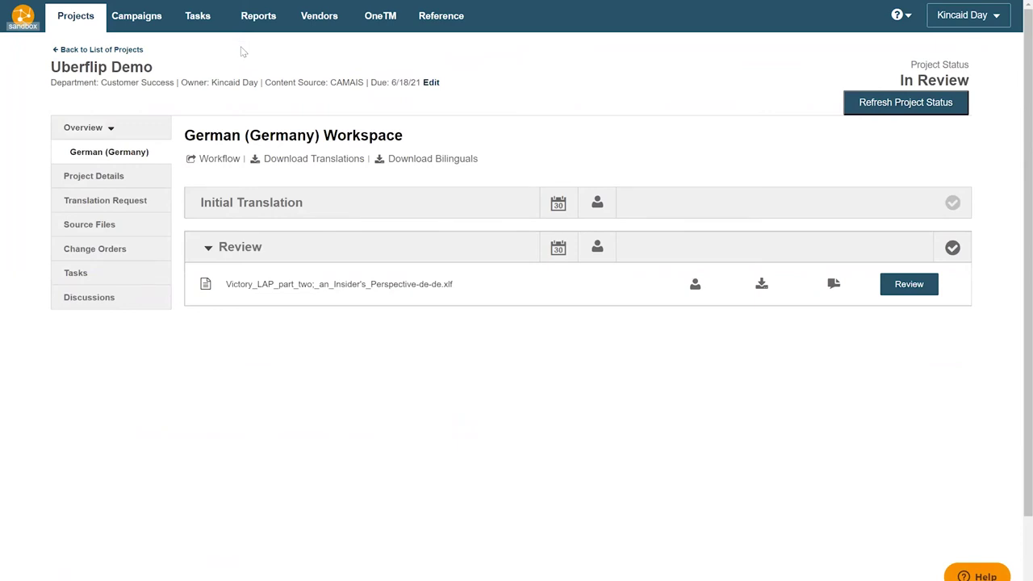
- Check the project's source and reference files, then return to the German (Germany) workspace
click(89, 224)
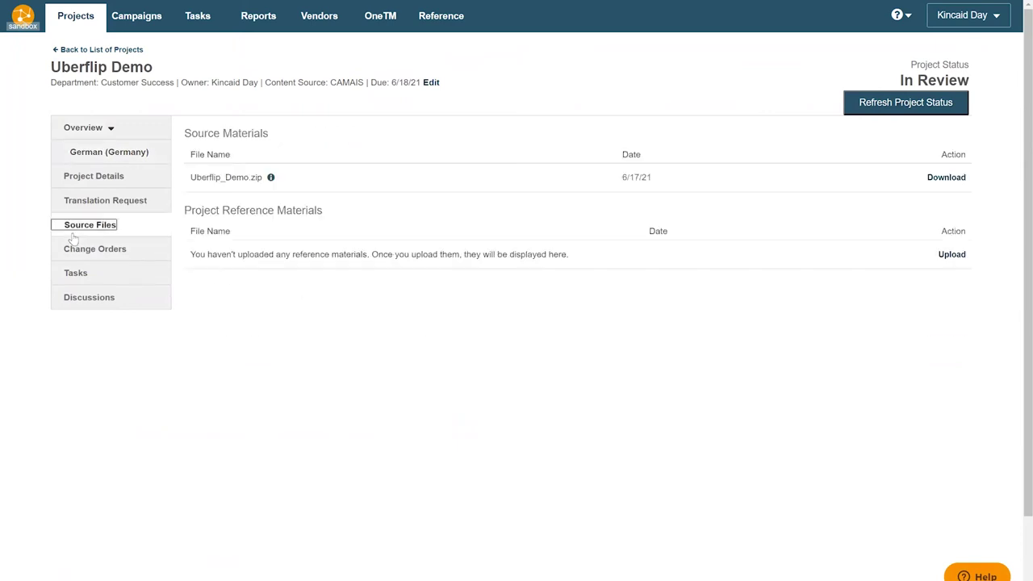
mouse_move(272, 181)
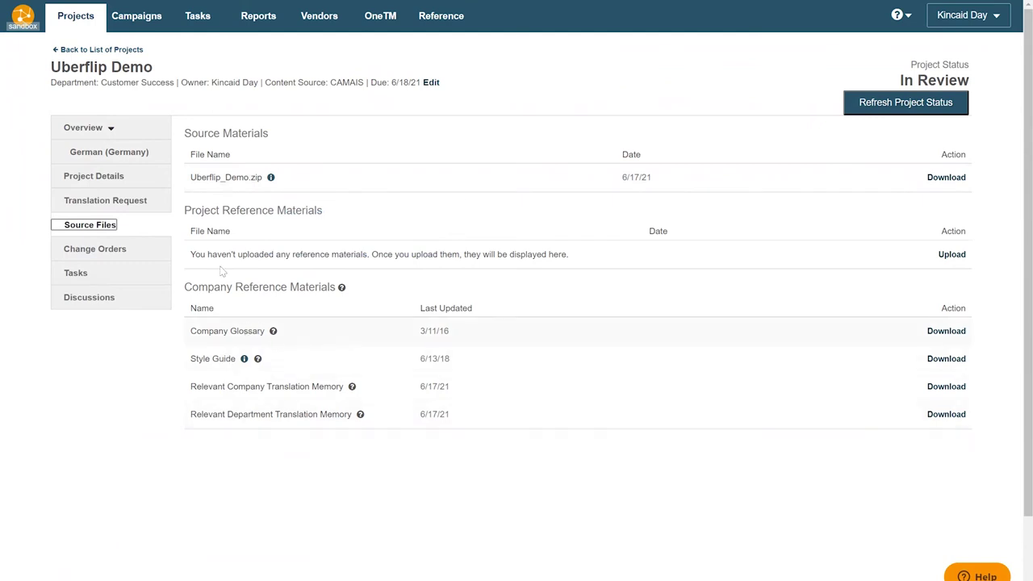
click(109, 151)
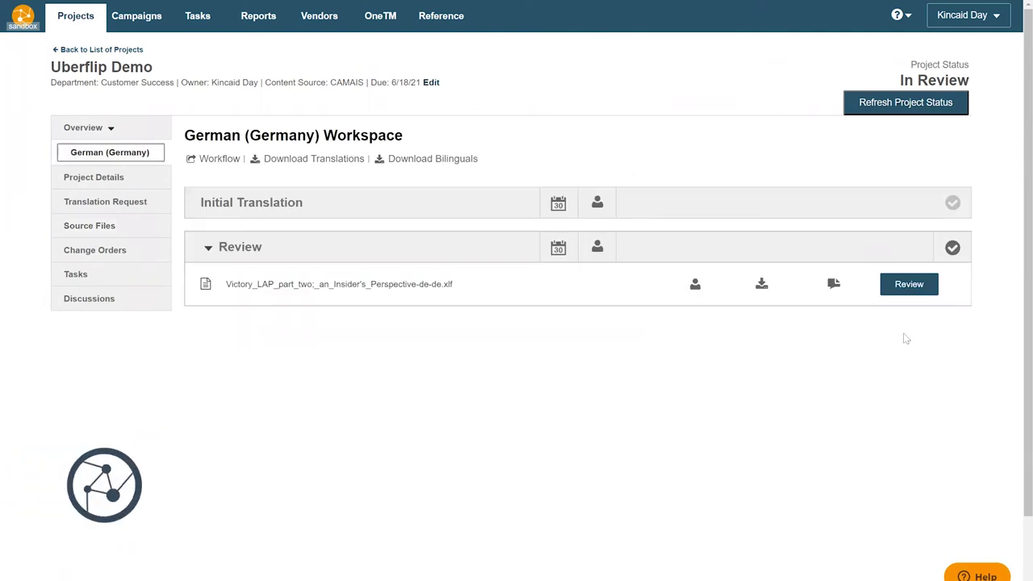
- In the in-context review, replace 'der' with 'sample edit' in the first German paragraph
click(898, 293)
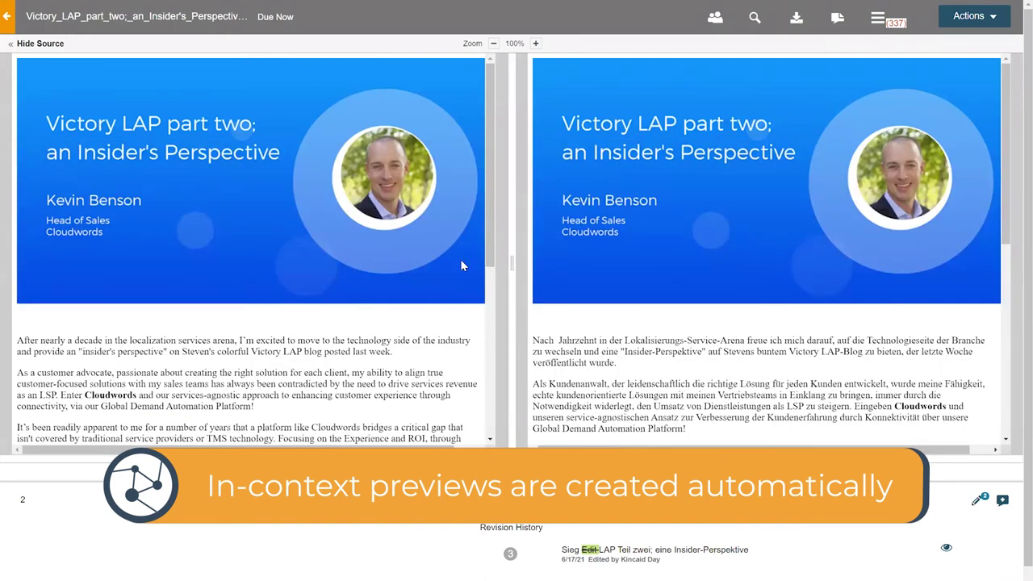
click(573, 347)
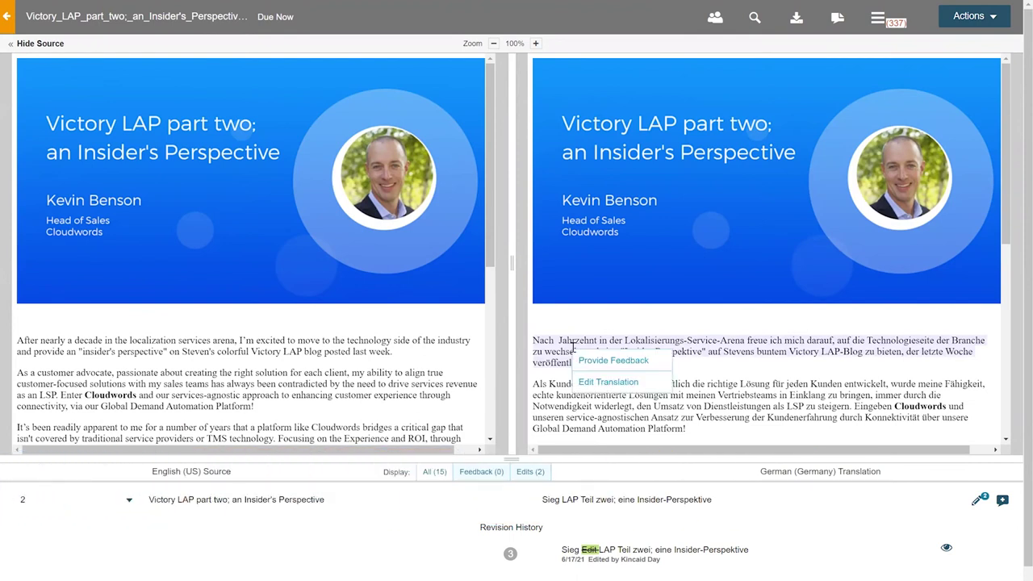
click(604, 389)
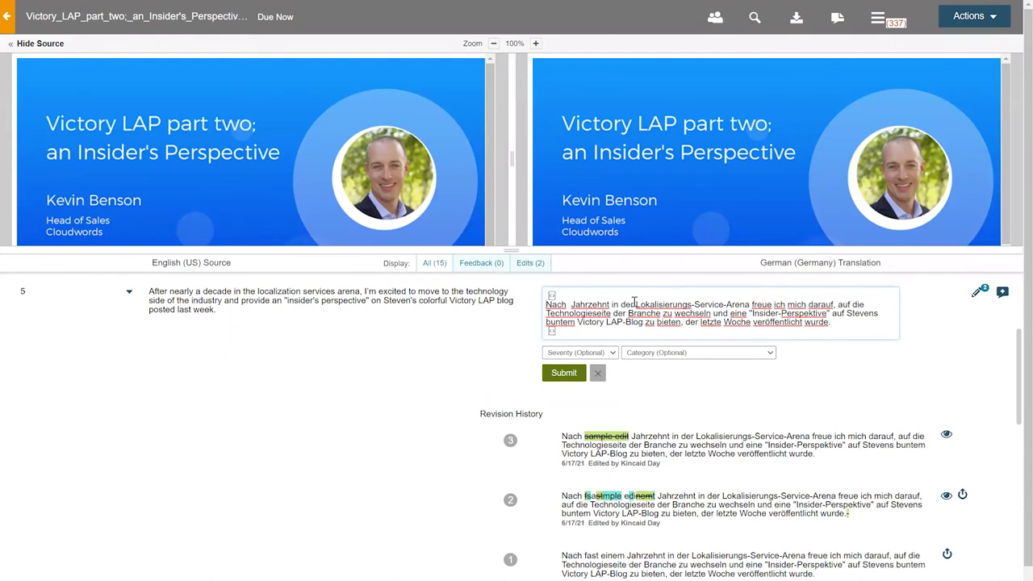
key(BackSpace)
key(BackSpace)
key(BackSpace)
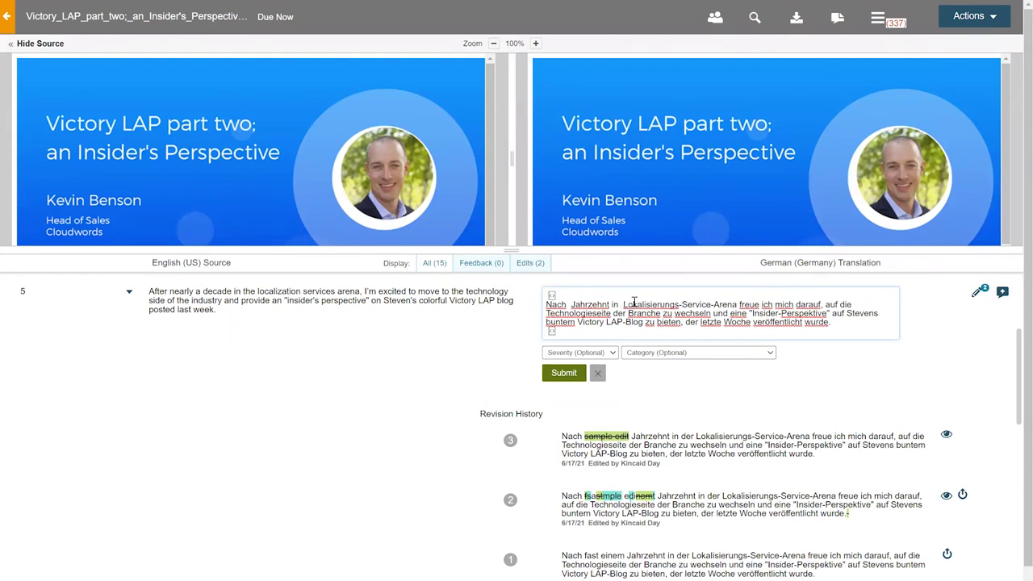
text(sam)
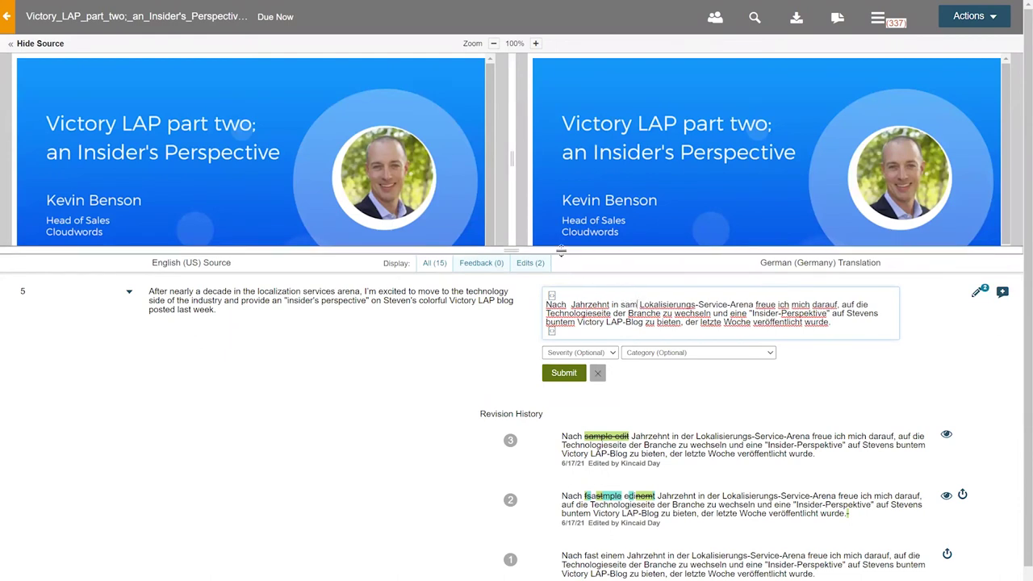
drag(569, 252, 569, 397)
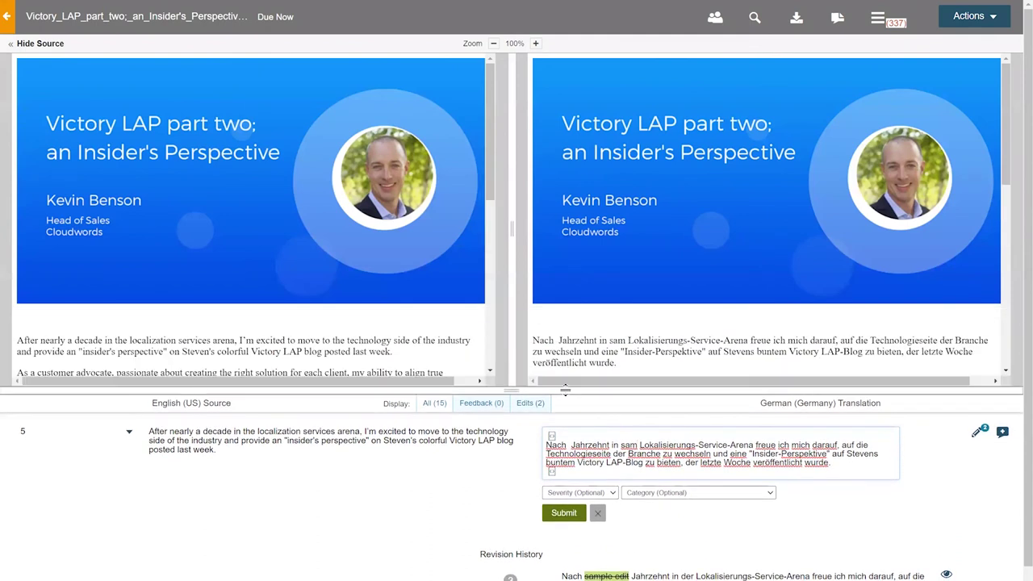
text(ple edi)
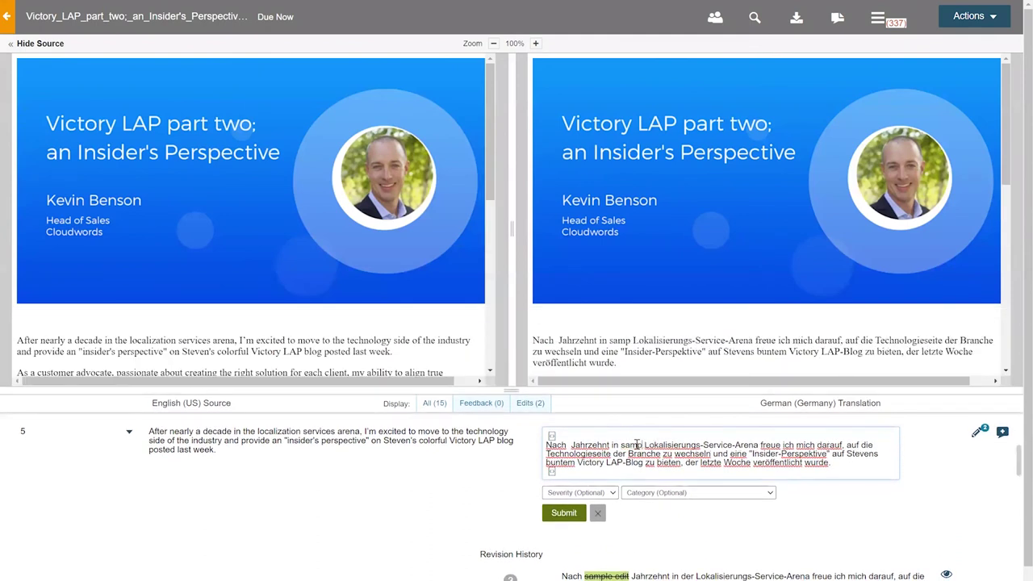
text(t)
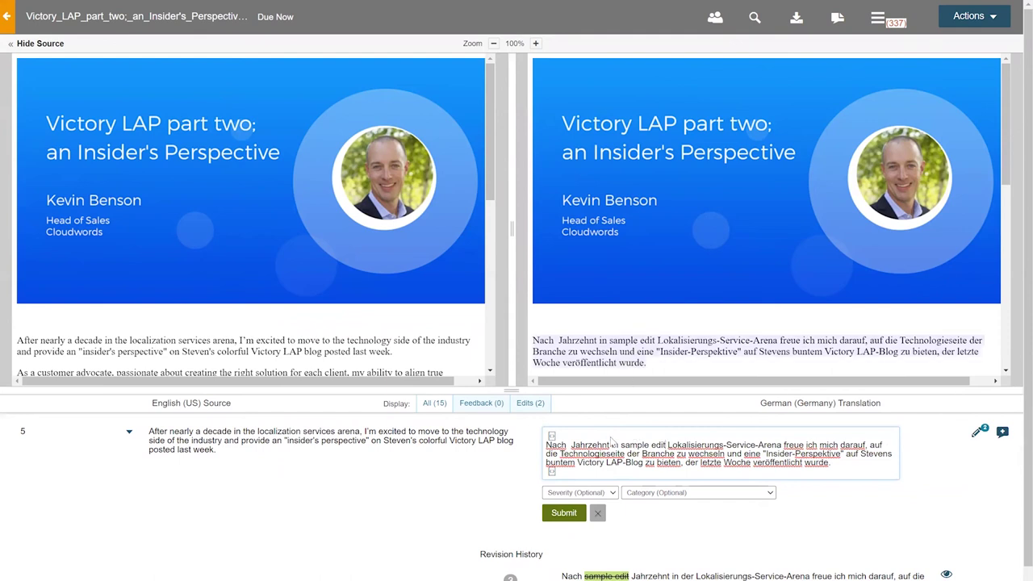
- Submit the edited German paragraph as a new revision and glance at the Actions list
click(563, 512)
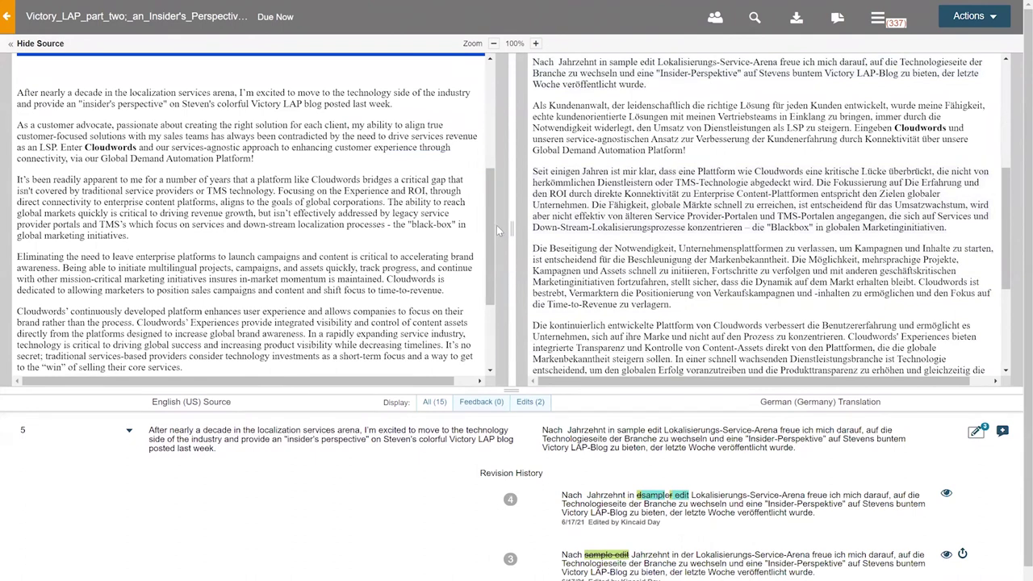
scroll(492, 189, up, 3)
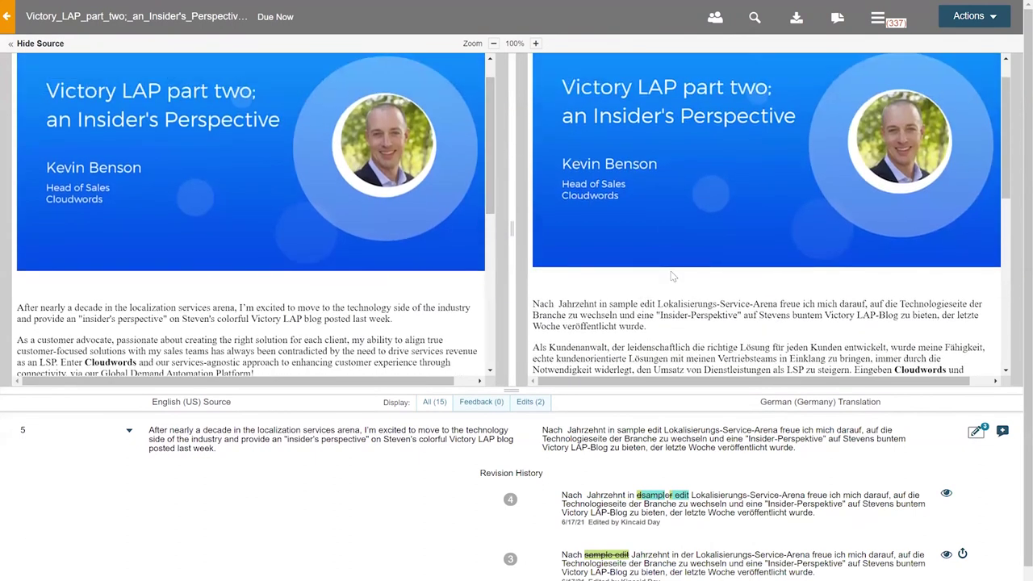
click(965, 27)
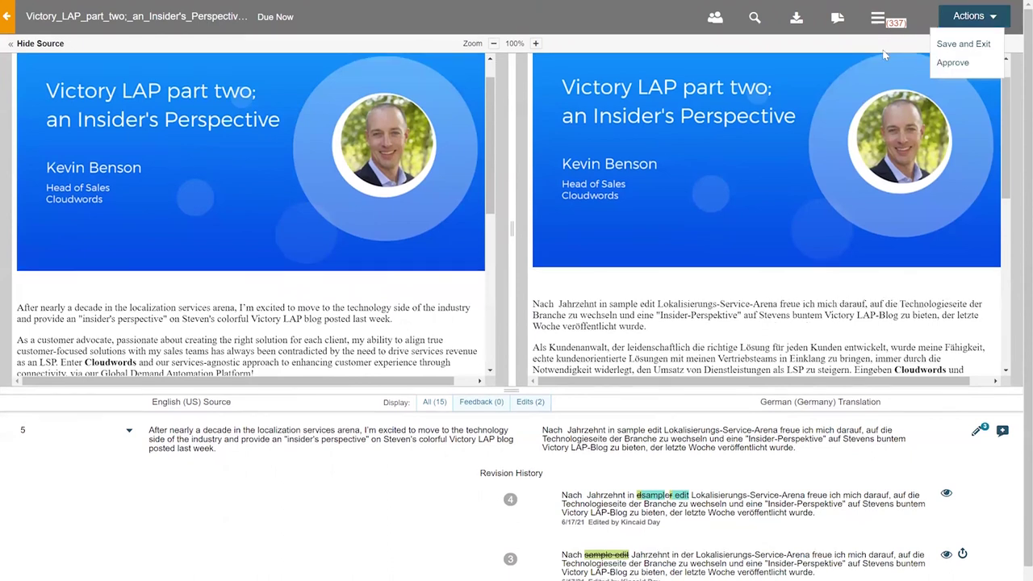
click(839, 50)
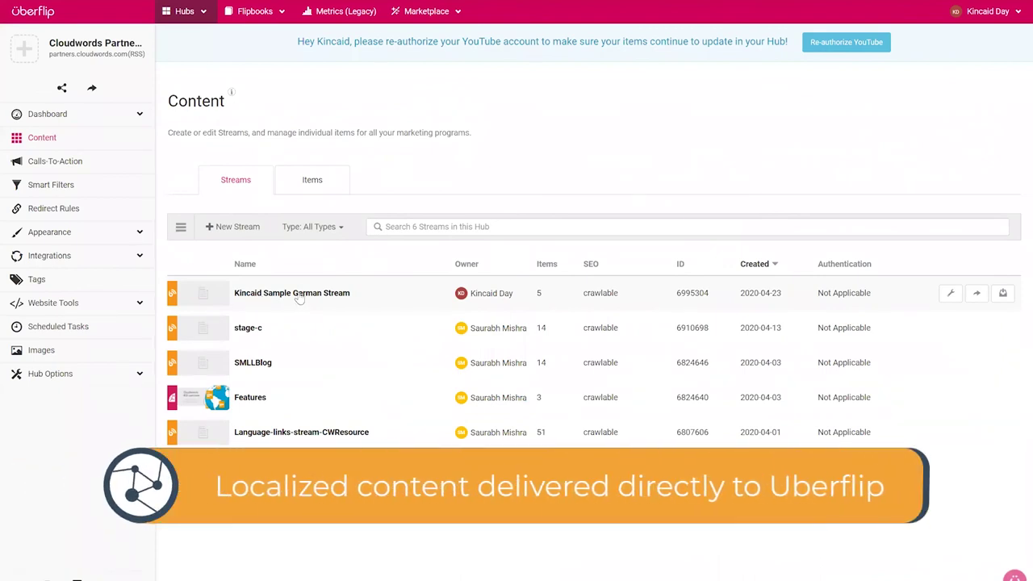
- Open 'Sieg LAP Teil zwei; eine Insider-Perspektive' from the sample German stream and scroll its body
click(299, 294)
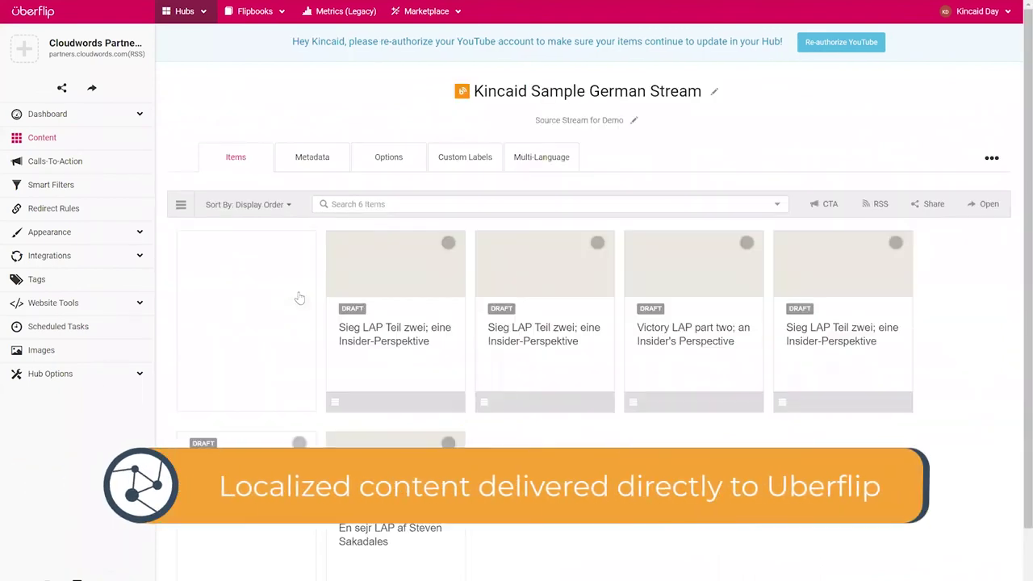
mouse_move(420, 324)
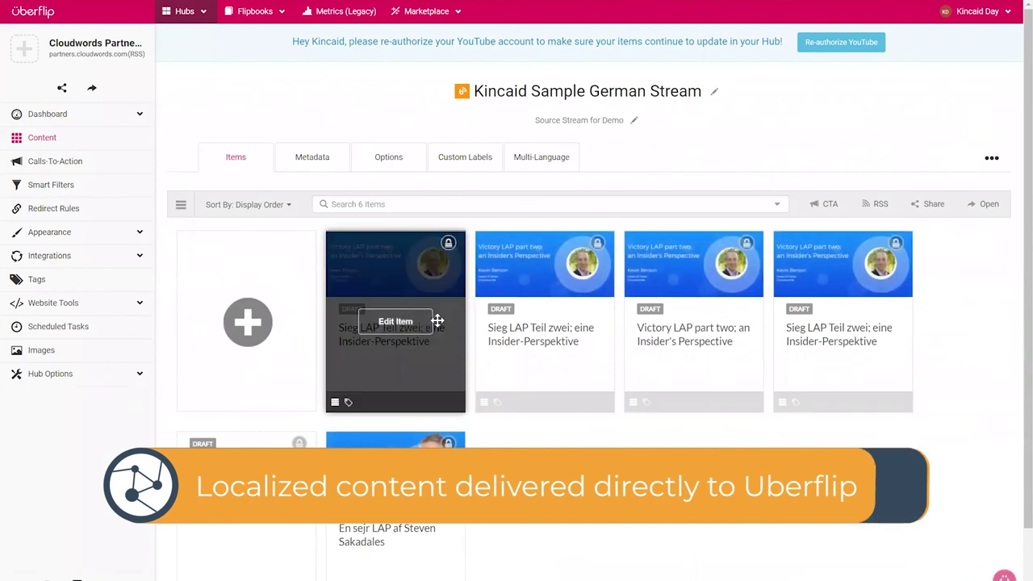
click(396, 322)
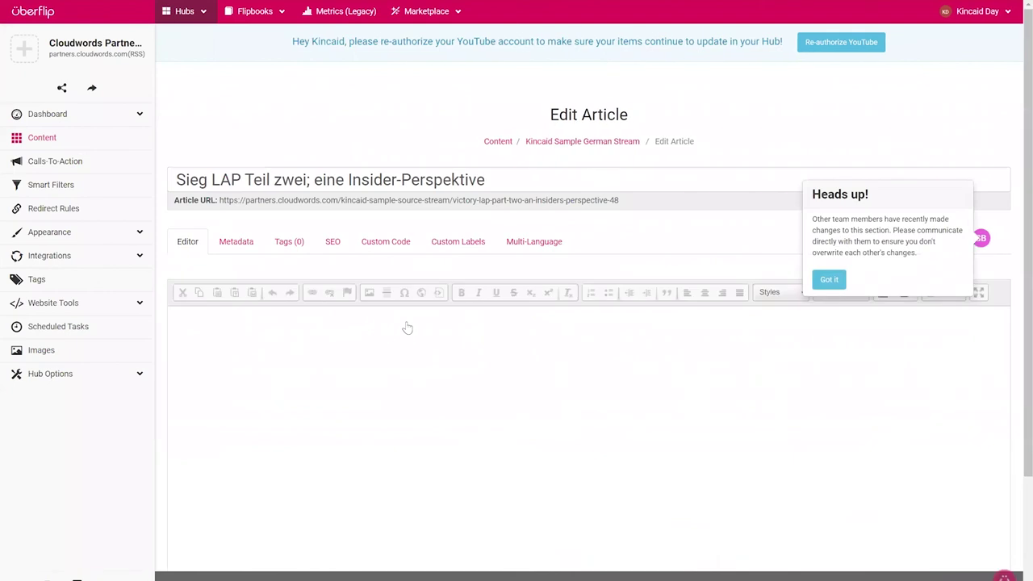
scroll(452, 280, down, 2)
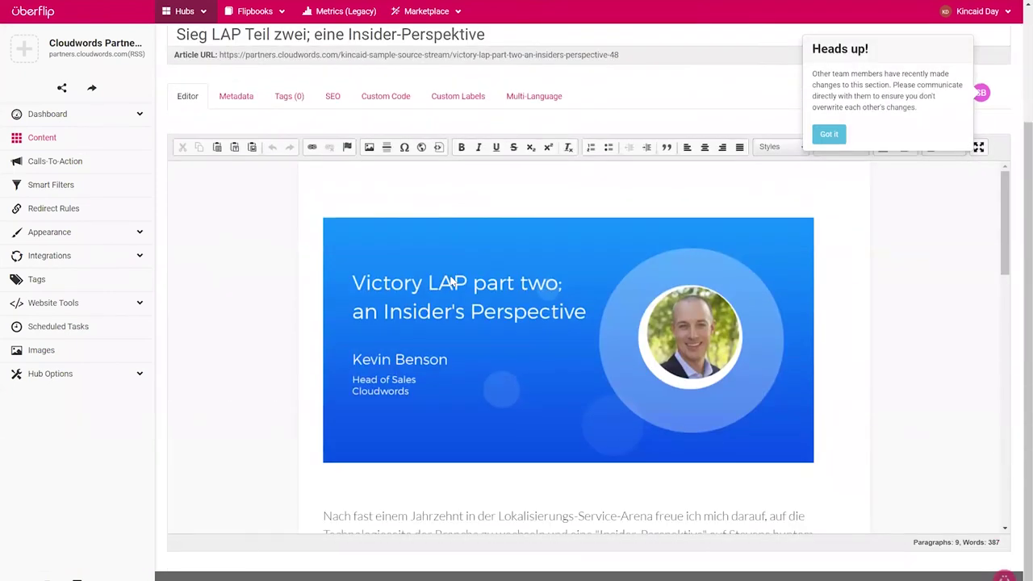
scroll(452, 280, down, 3)
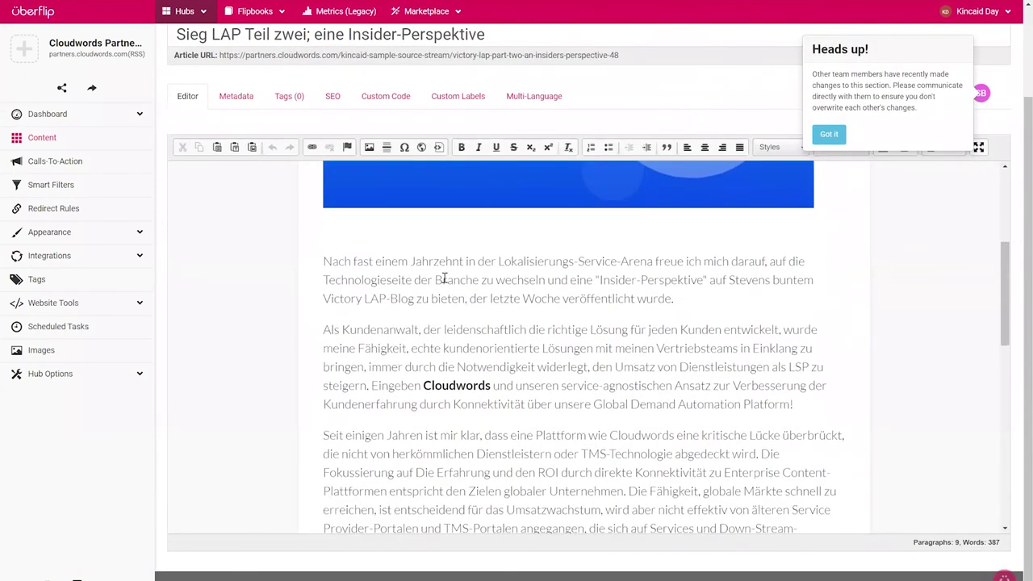